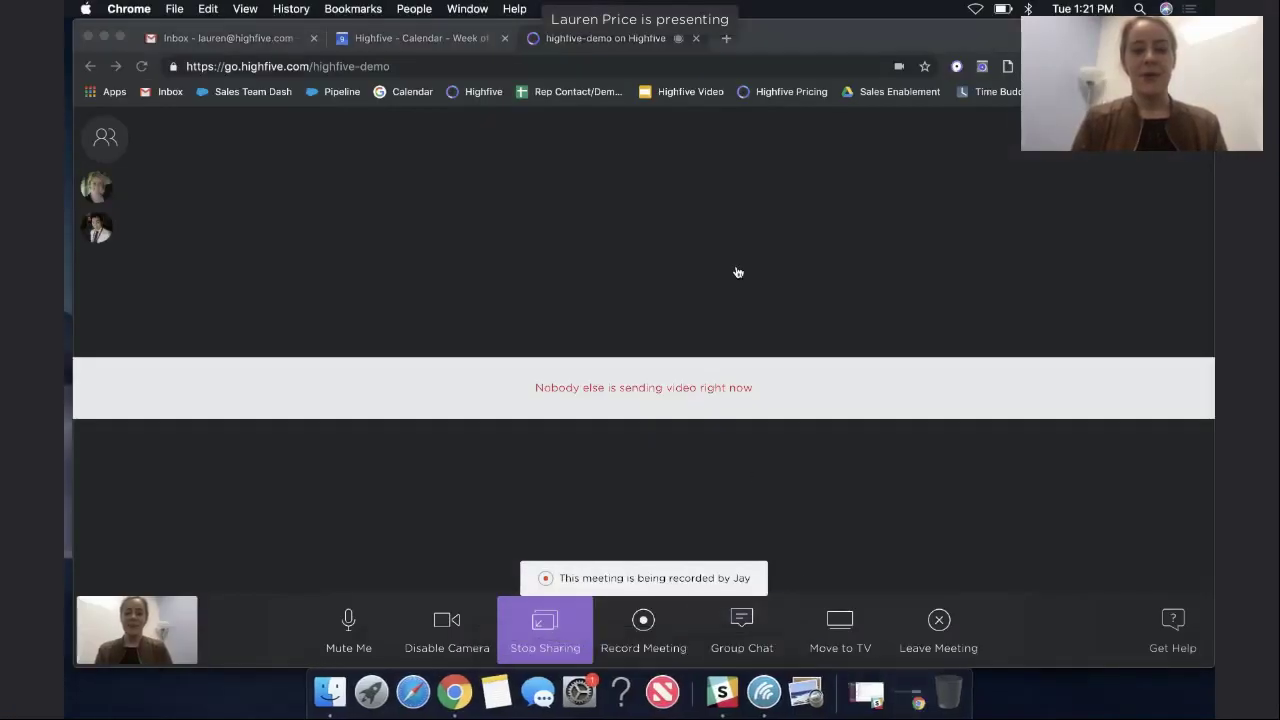
Open a new Chrome tab and load start.highfive.com.
{"action": "left_click", "coordinate": [737, 272]}
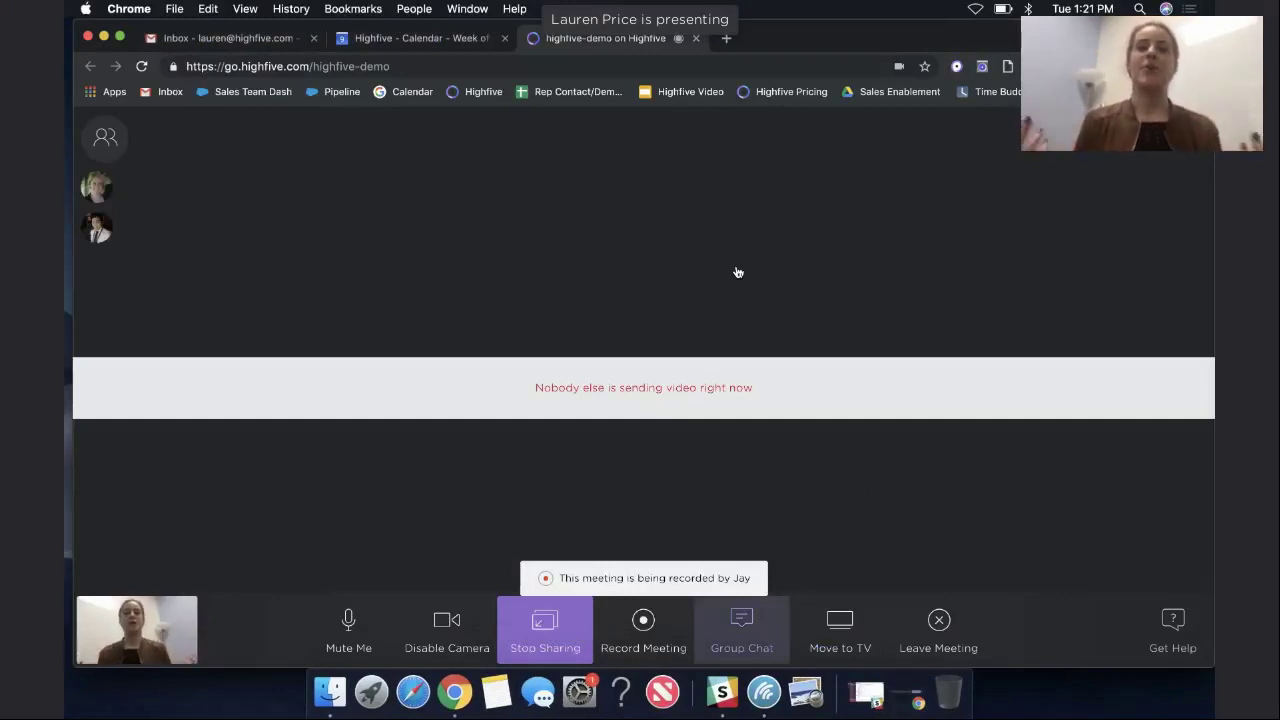
{"action": "left_click", "coordinate": [727, 40]}
{"action": "type", "text": "start.highfiv"}
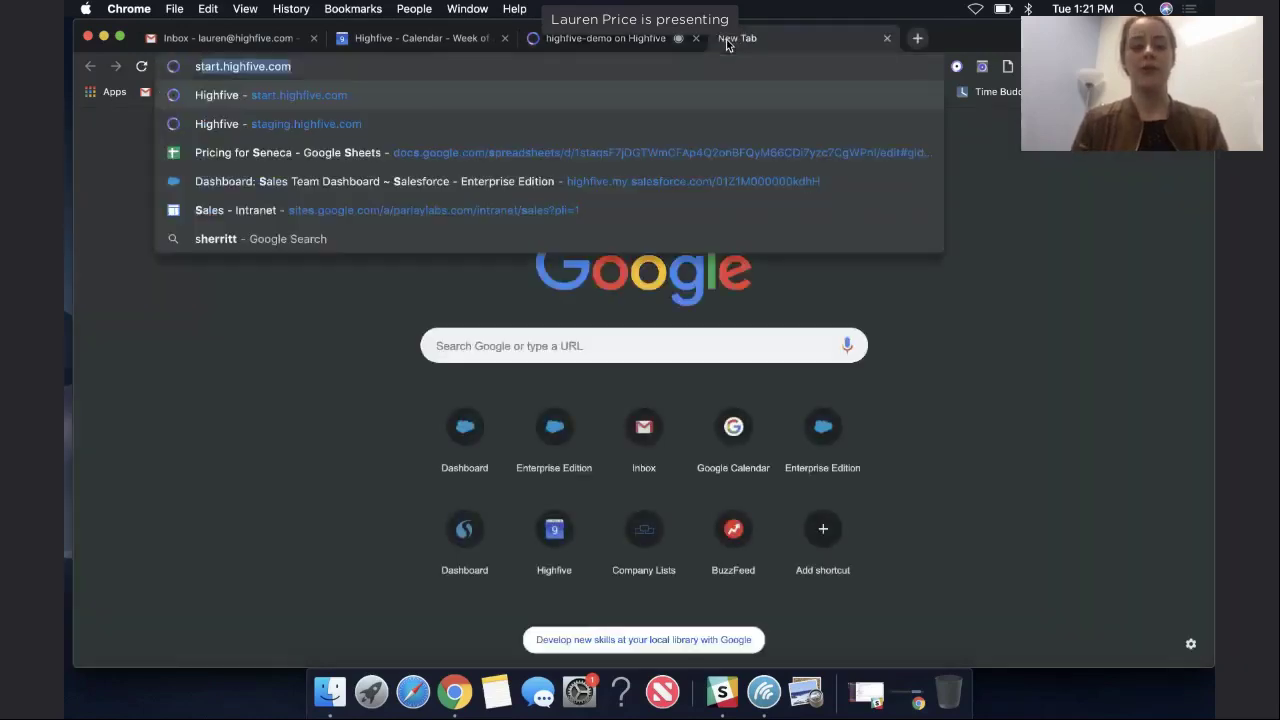
{"action": "type", "text": "e.com"}
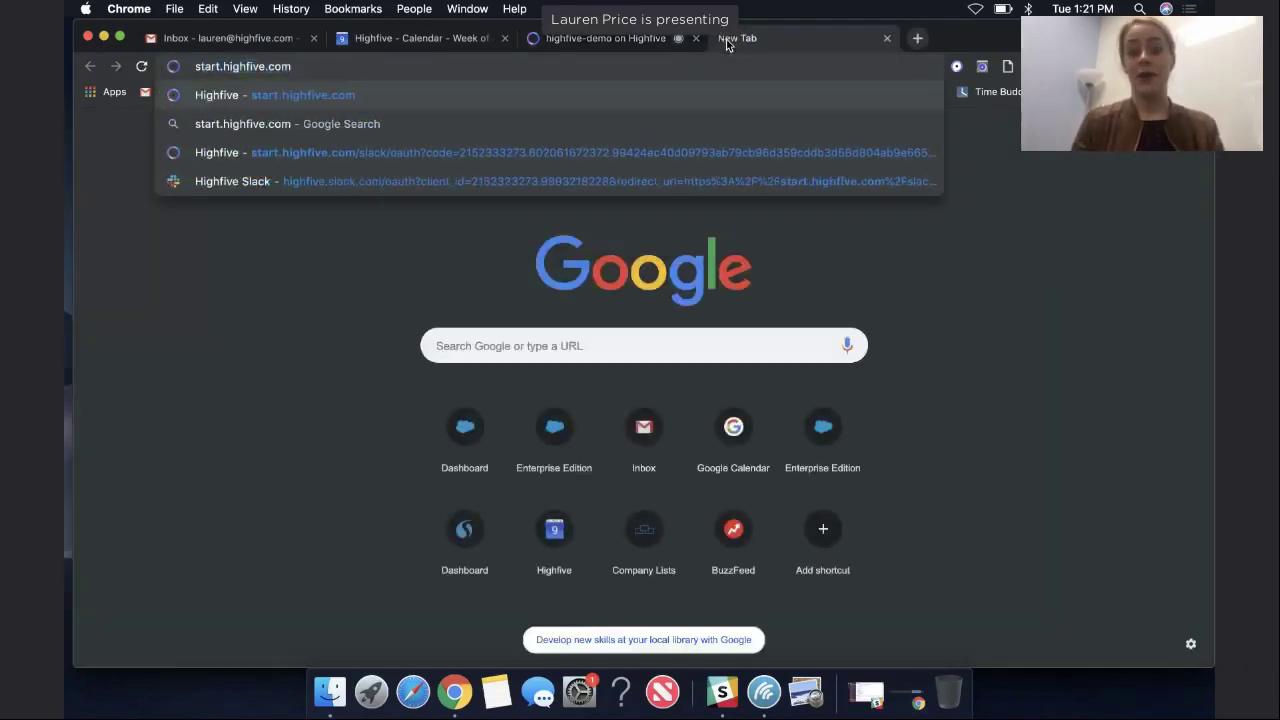
{"action": "key", "text": "Return"}
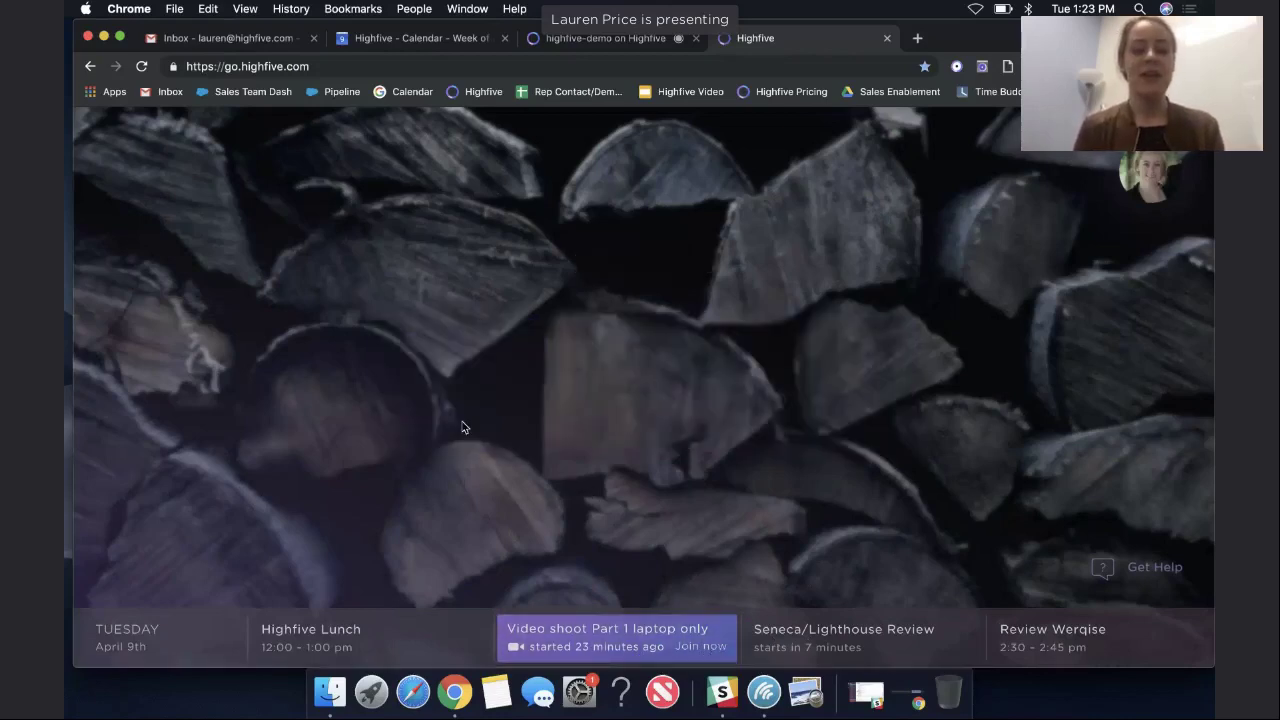
Rename the meeting link to highfivedemo and start the meeting now.
{"action": "left_click", "coordinate": [596, 365]}
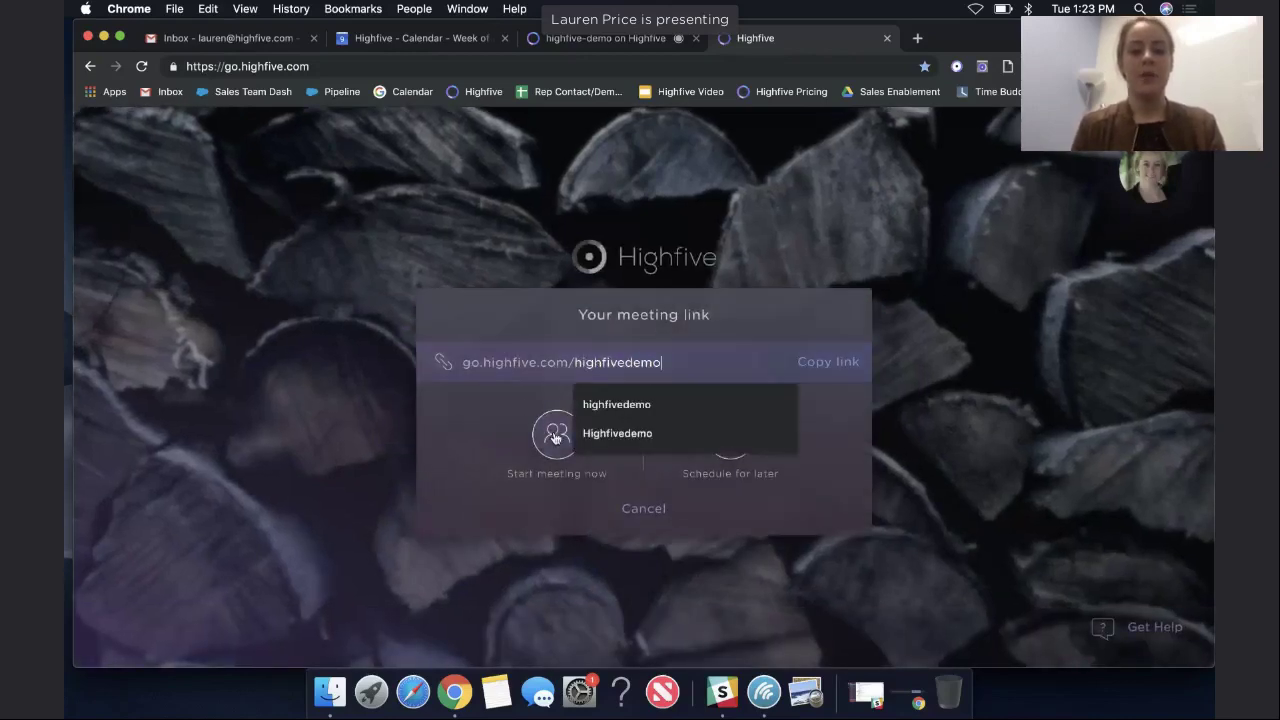
{"action": "left_click", "coordinate": [556, 432]}
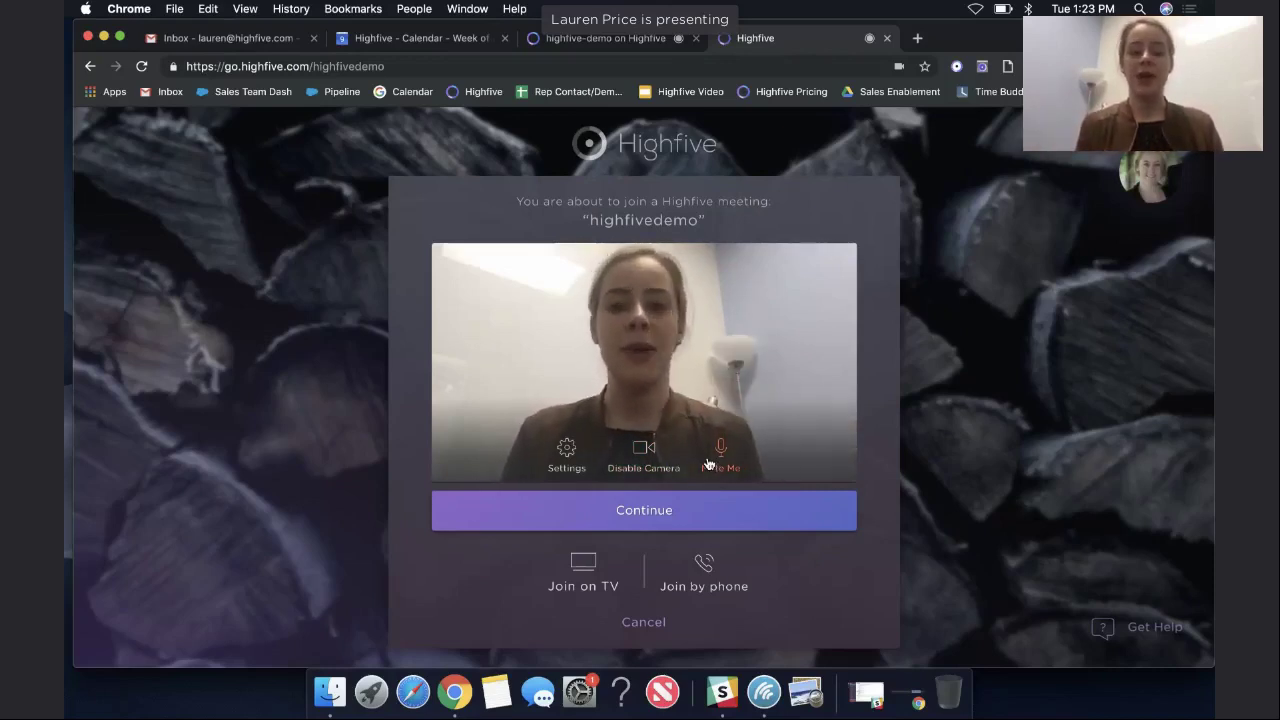
Review the camera, speaker and microphone settings, mute the microphone, and join.
{"action": "left_click", "coordinate": [568, 470]}
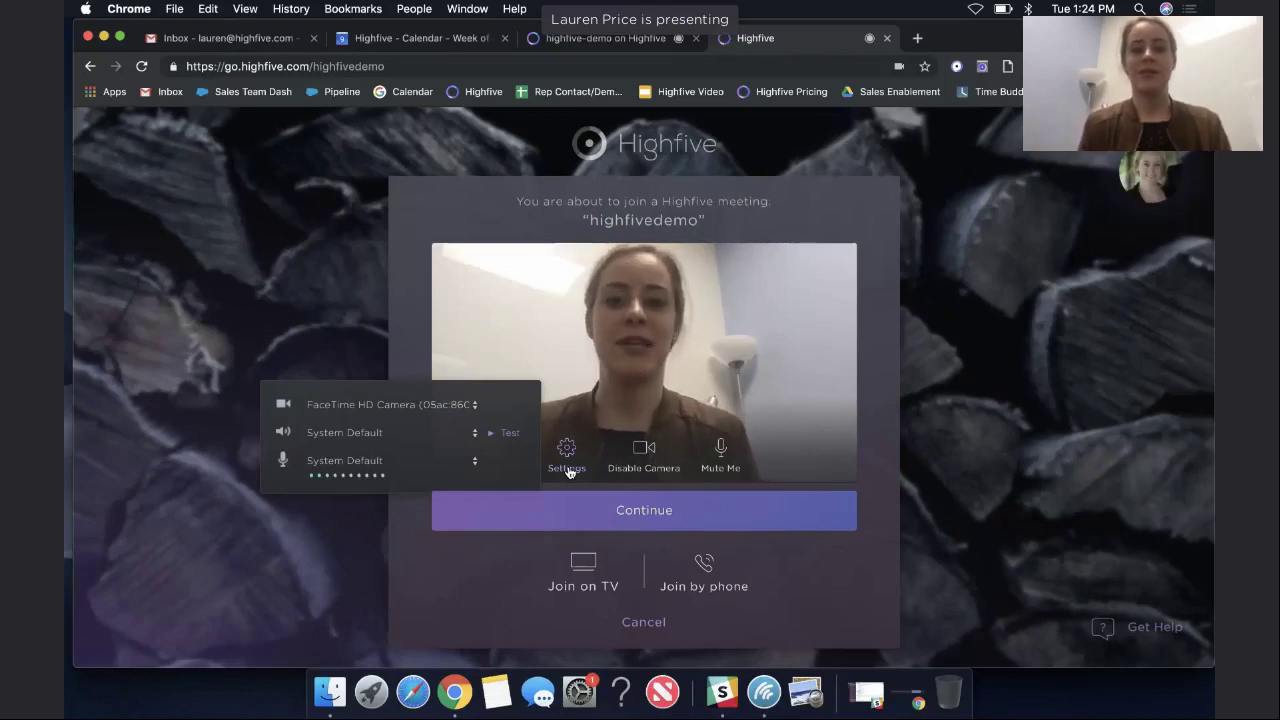
{"action": "left_click", "coordinate": [781, 460]}
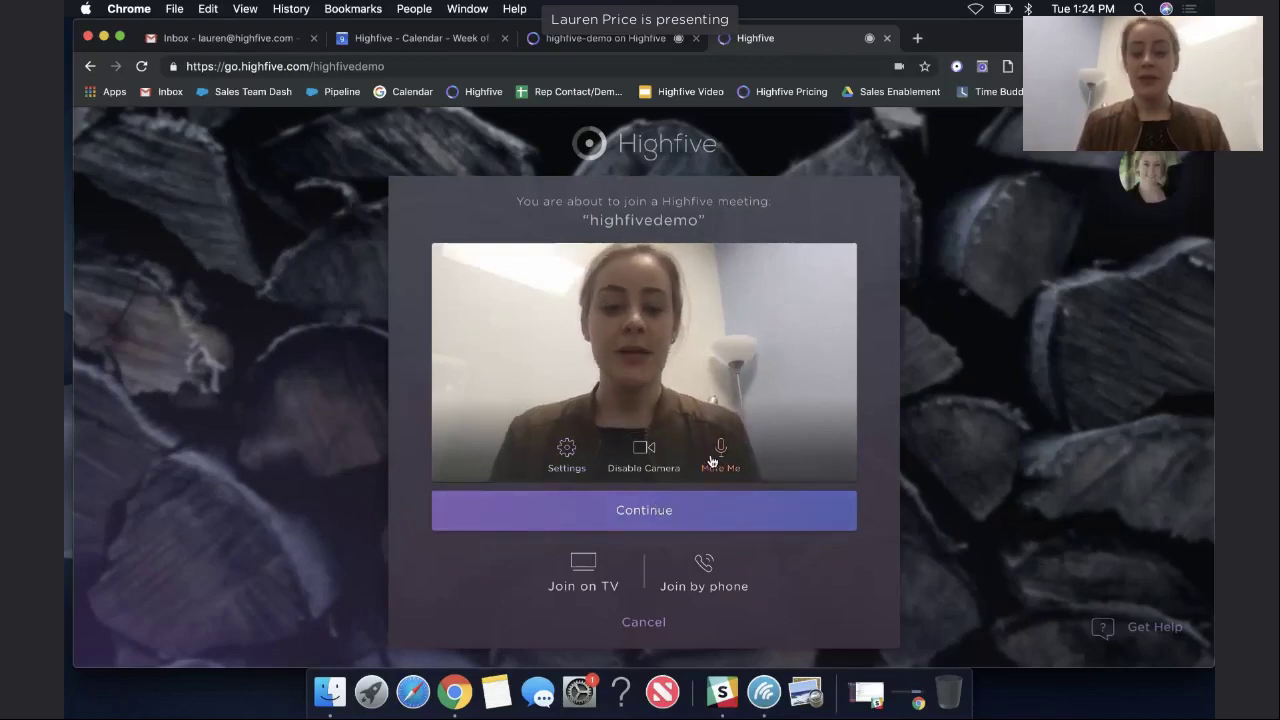
{"action": "left_click", "coordinate": [716, 455]}
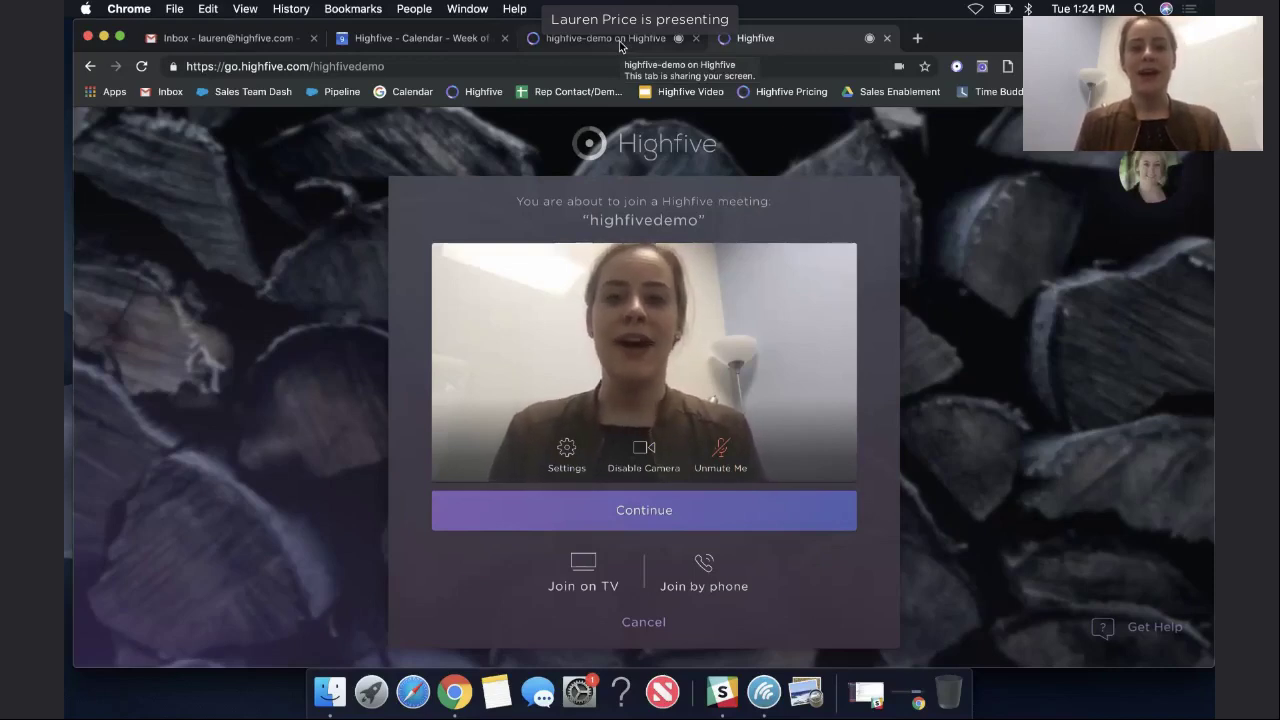
{"action": "left_click", "coordinate": [614, 510]}
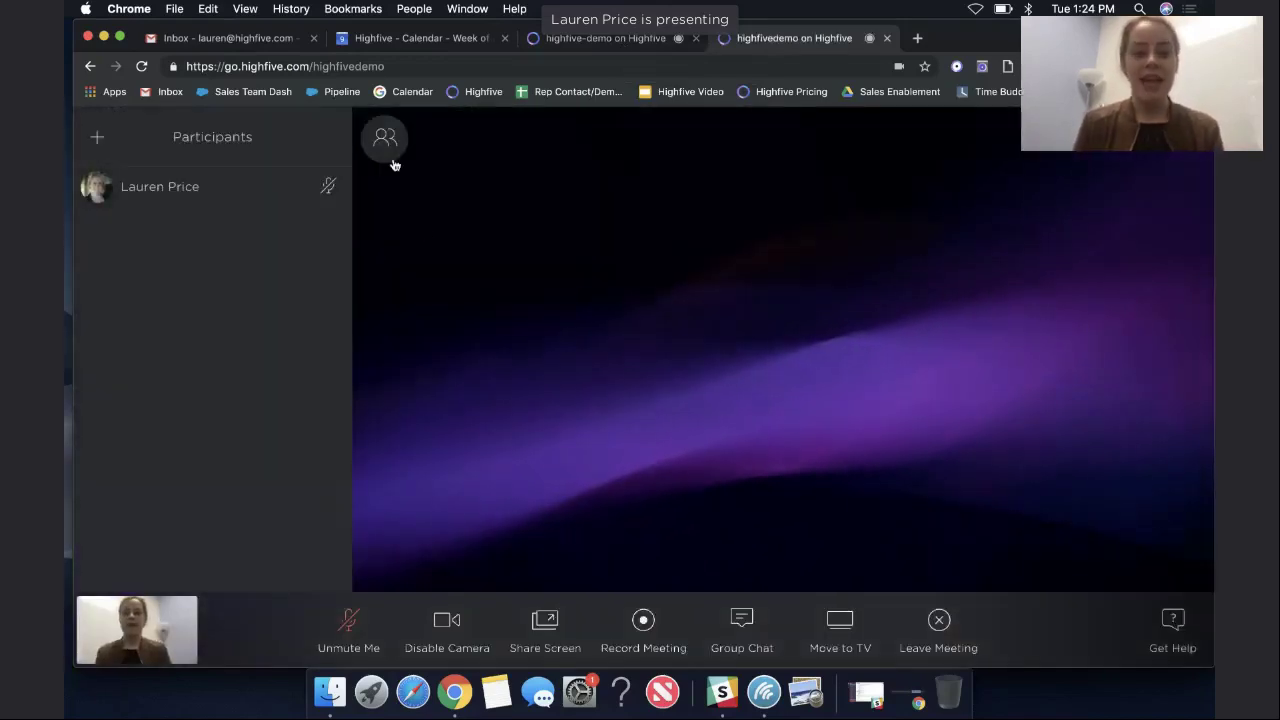
Collapse the participants list so the meeting fills the window.
{"action": "left_click", "coordinate": [392, 158]}
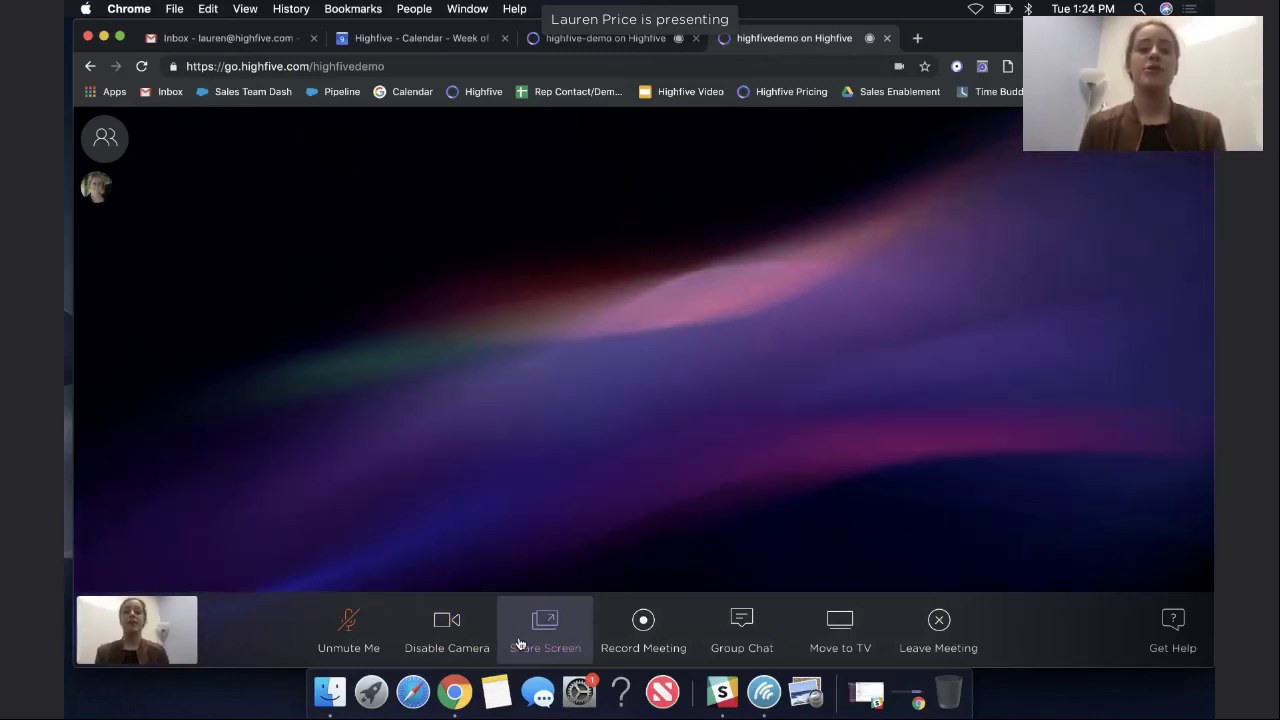
Bring up the screen-sharing options and close them without sharing anything.
{"action": "left_click", "coordinate": [519, 643]}
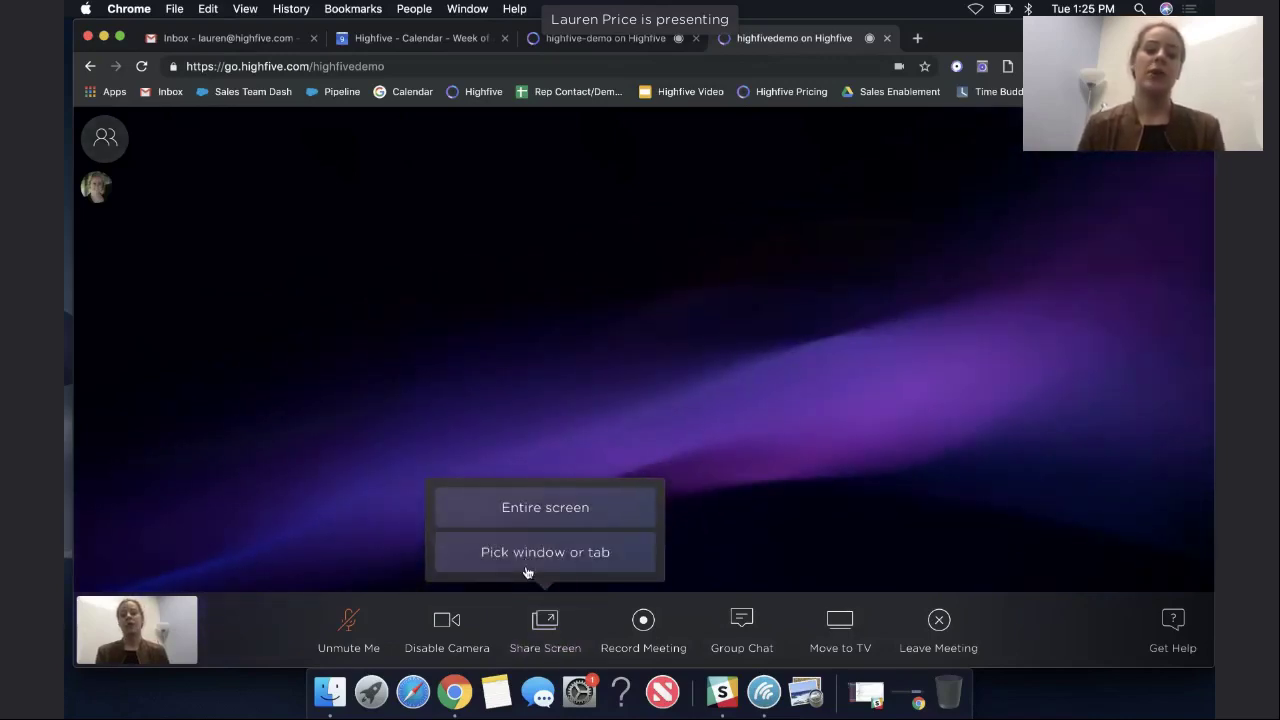
{"action": "left_click", "coordinate": [537, 493]}
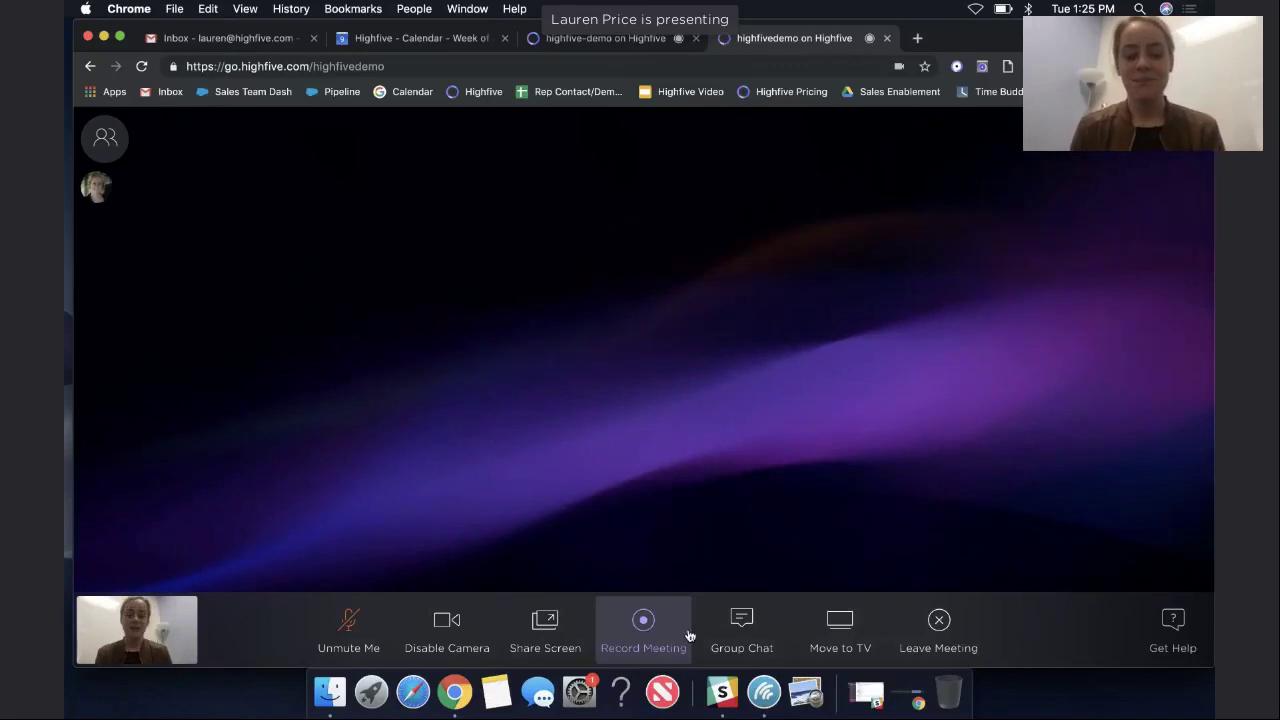
Send 'Hi there!' in the group chat, then search the Move to TV list for 'printing'.
{"action": "left_click", "coordinate": [752, 642]}
{"action": "type", "text": "Hi there!"}
{"action": "key", "text": "Return"}
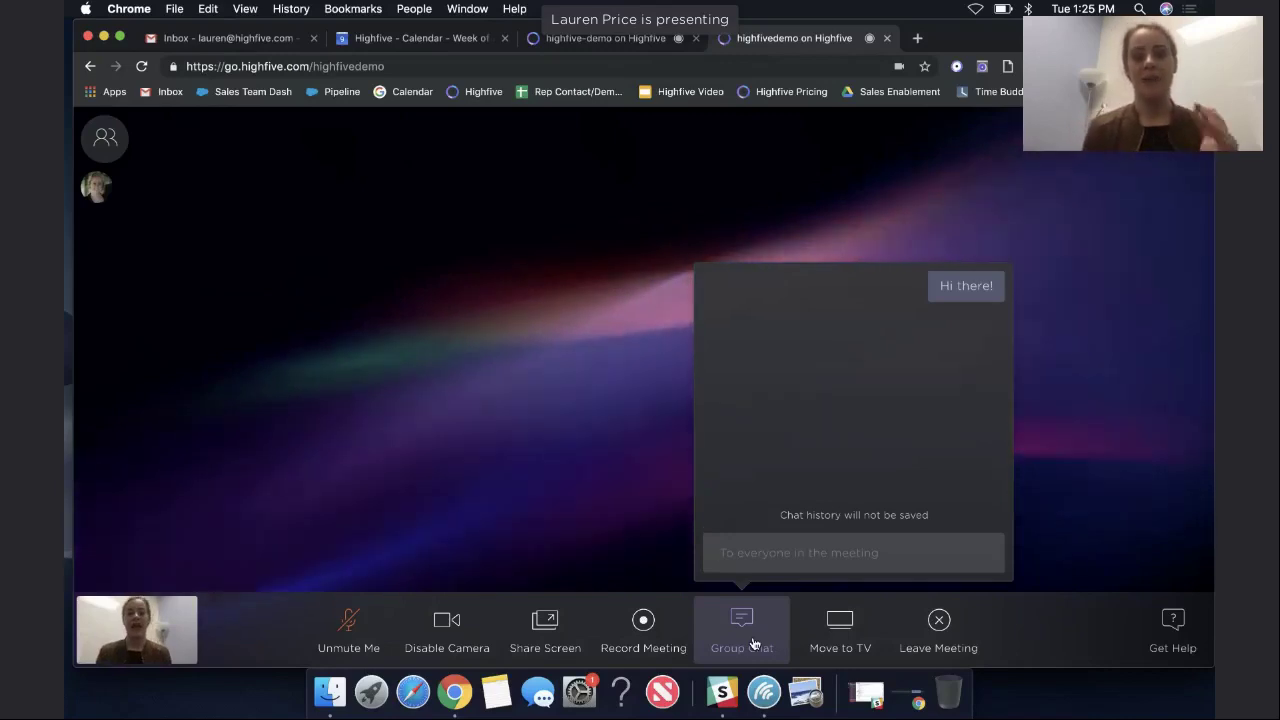
{"action": "left_click", "coordinate": [753, 645]}
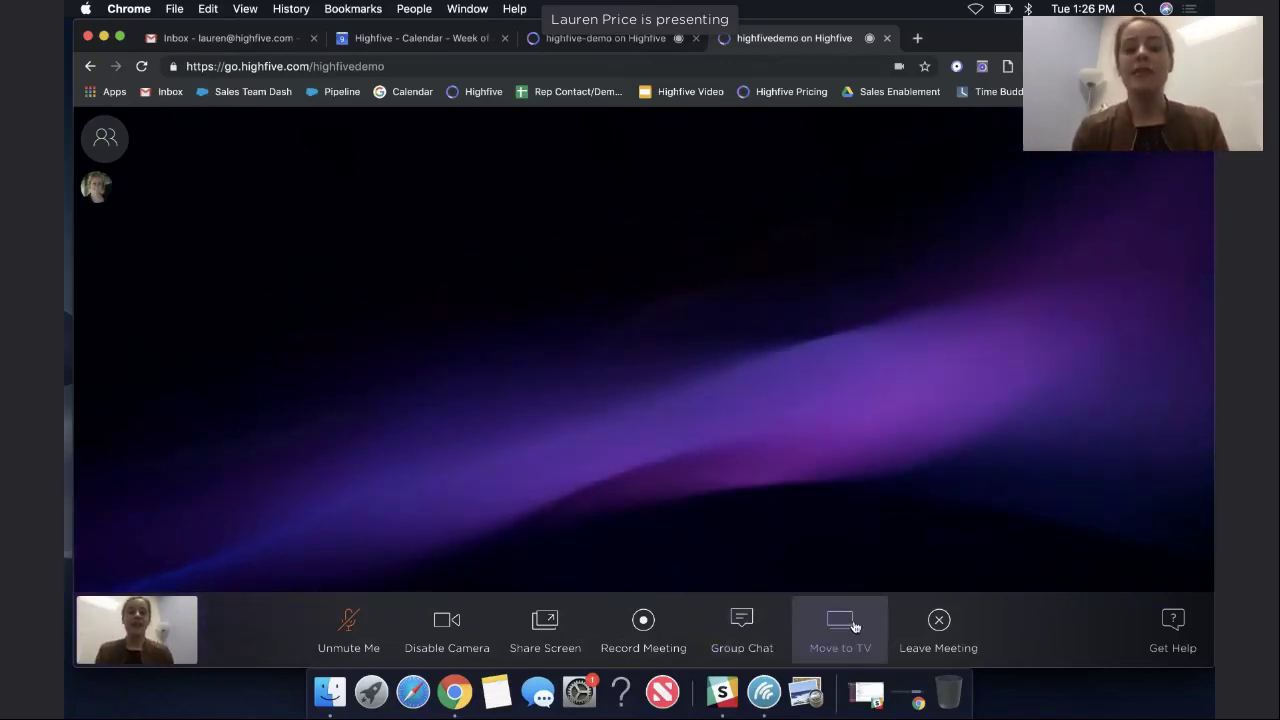
{"action": "left_click", "coordinate": [855, 627]}
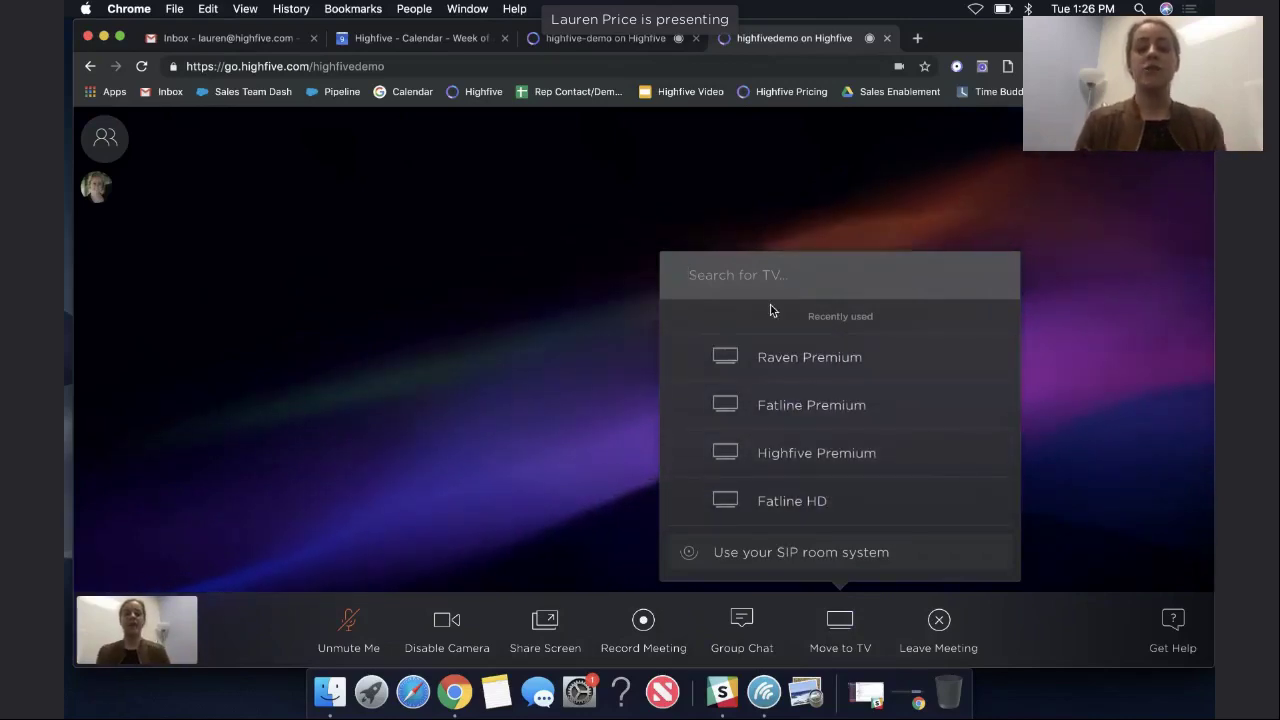
{"action": "type", "text": "printing"}
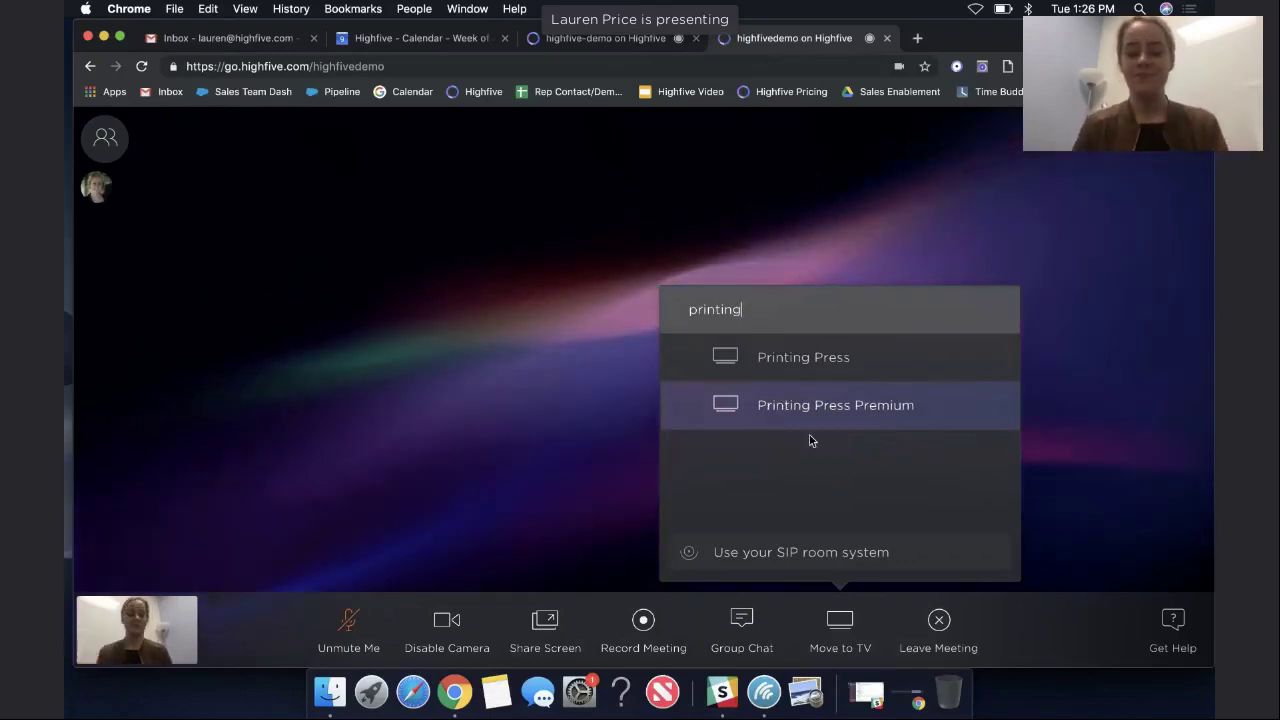
Close the TV search and email a meeting invitation to a colleague's address.
{"action": "left_click", "coordinate": [840, 625]}
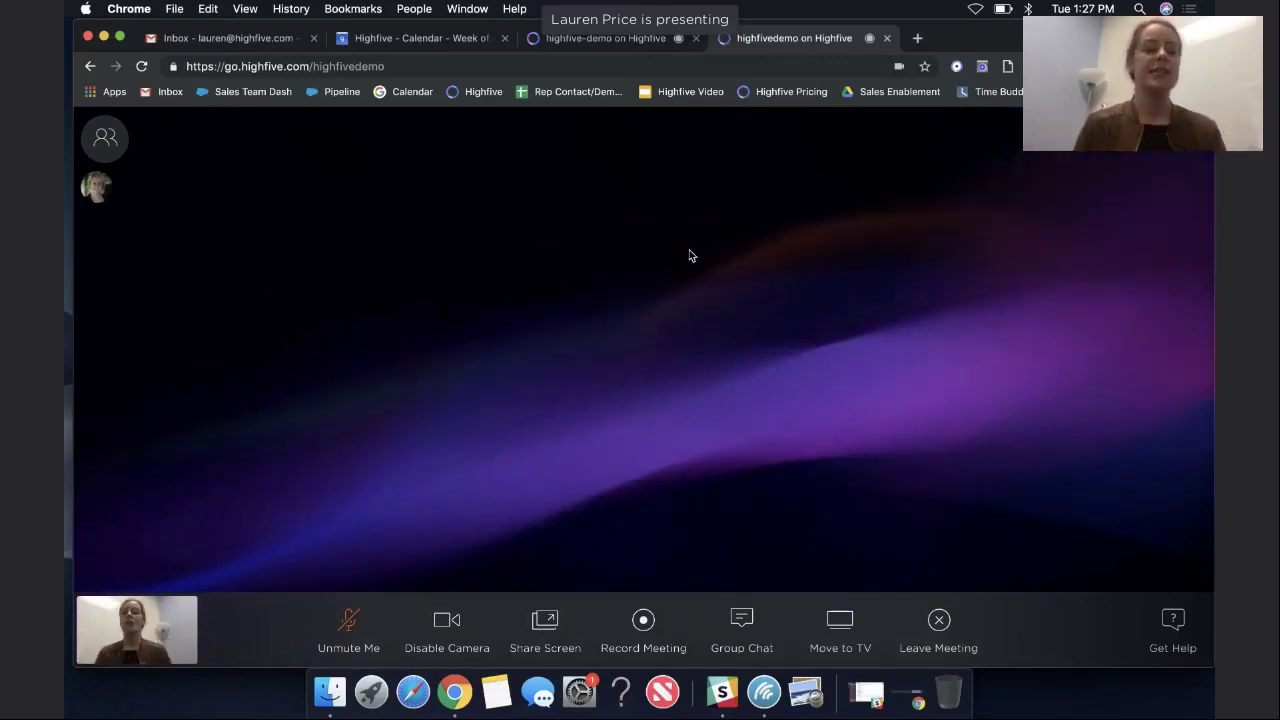
{"action": "left_click", "coordinate": [120, 145]}
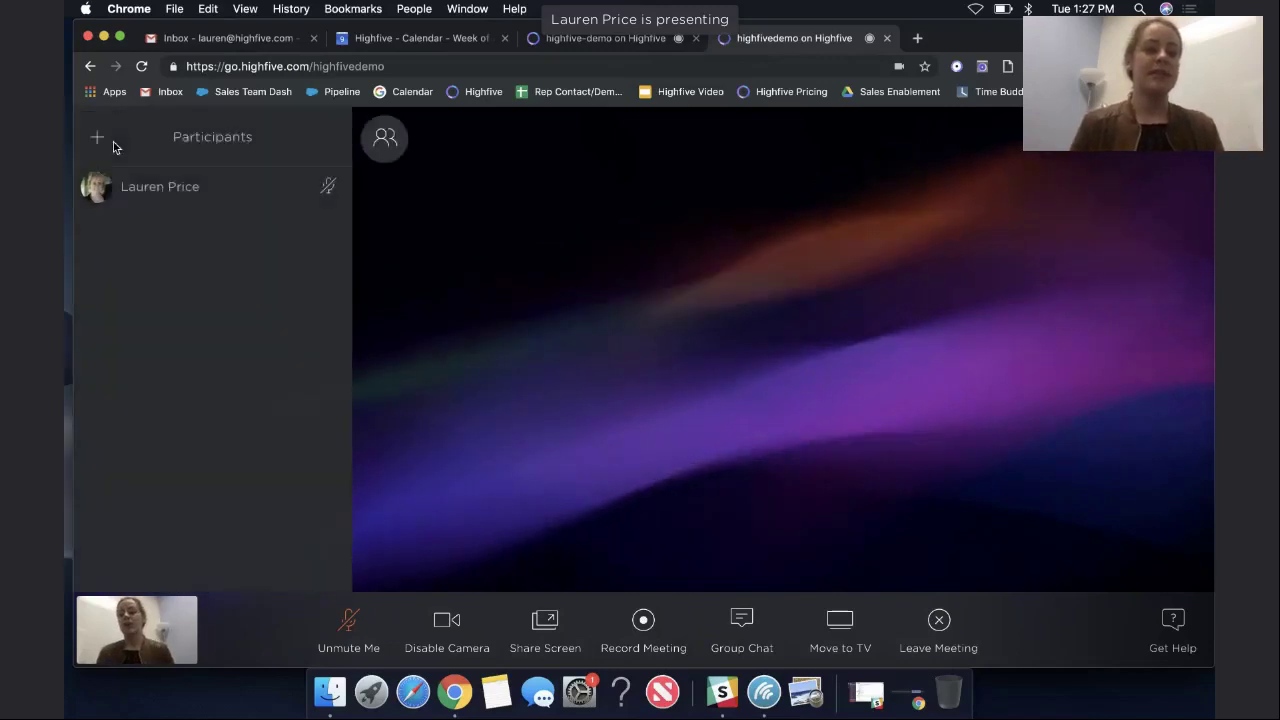
{"action": "left_click", "coordinate": [98, 137]}
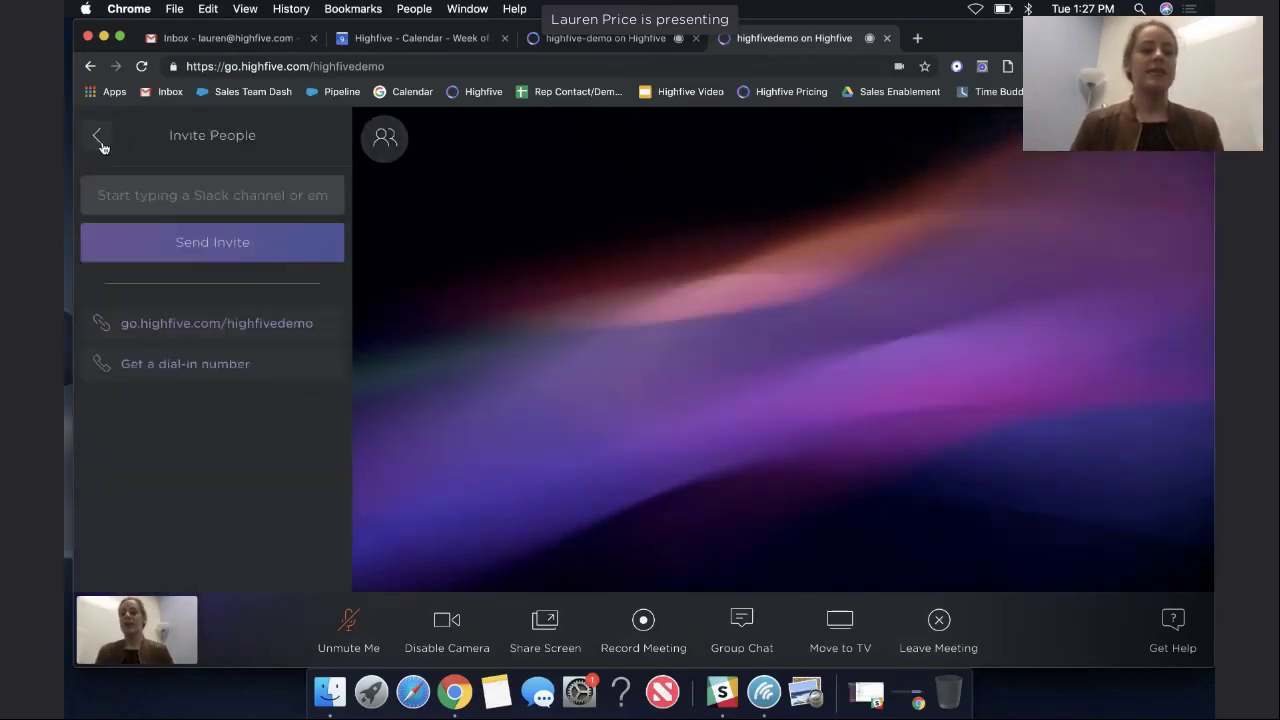
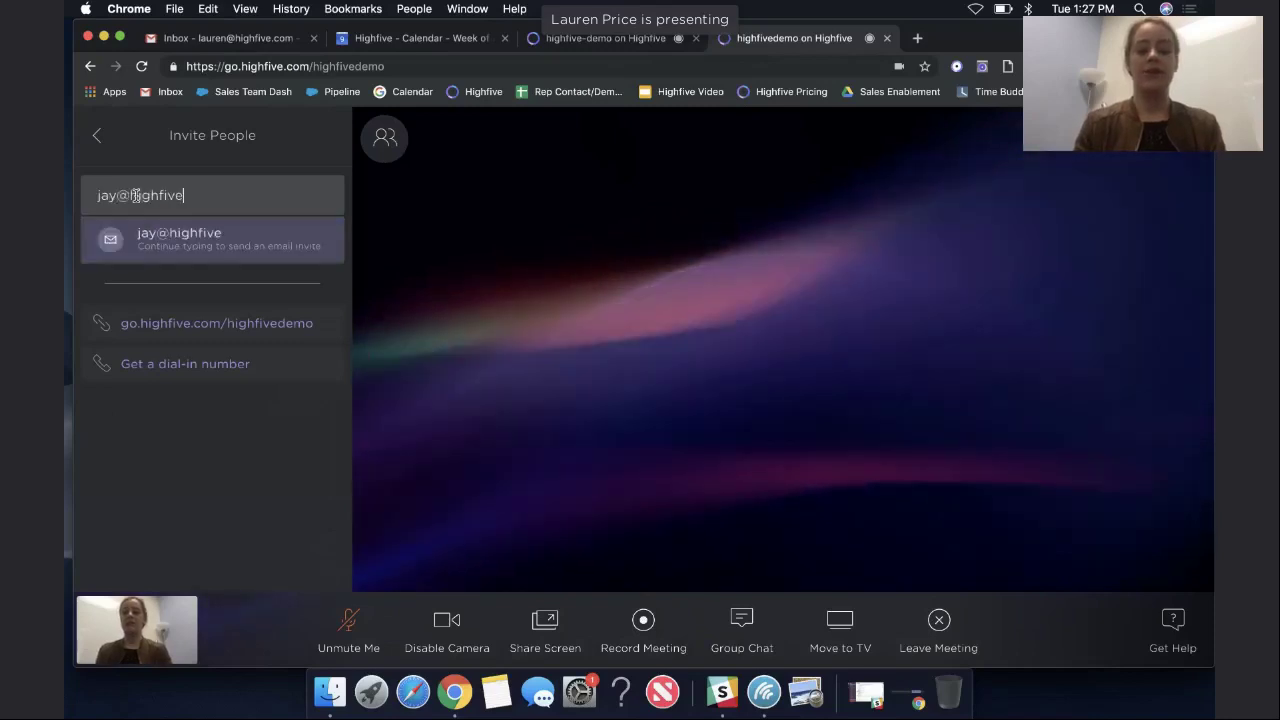
{"action": "left_click", "coordinate": [143, 251]}
{"action": "left_click", "coordinate": [145, 255]}
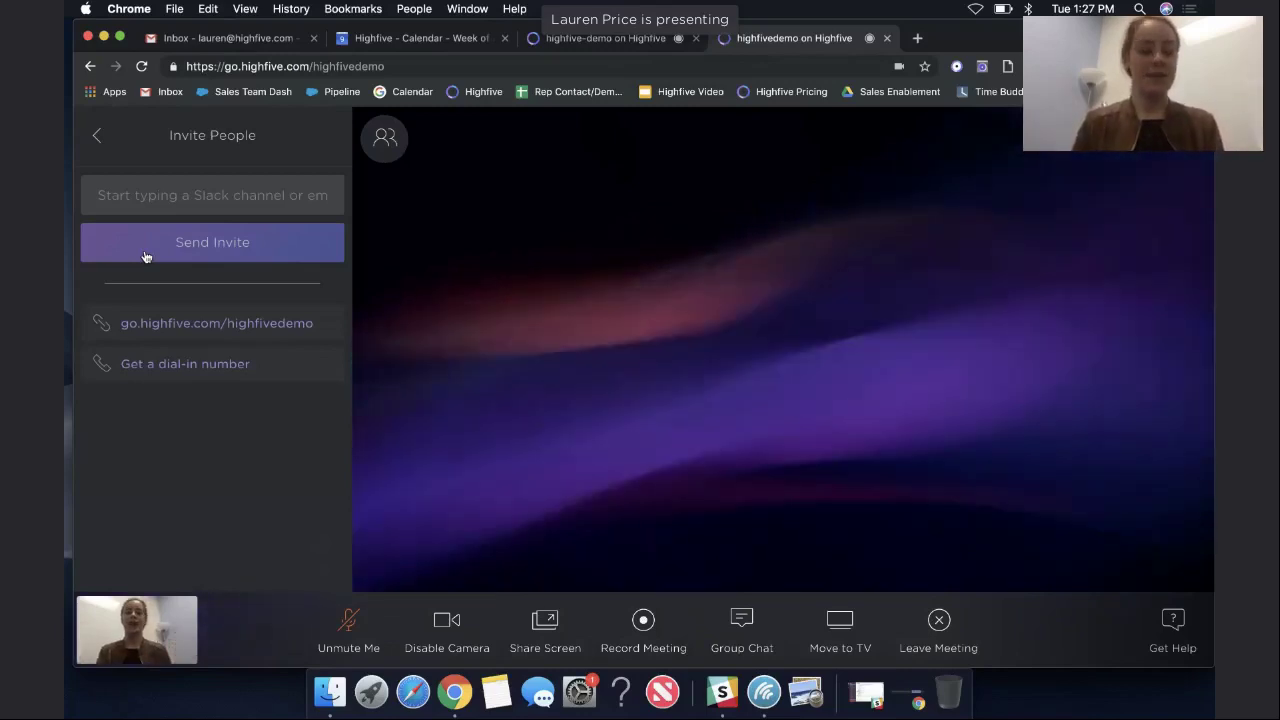
Choose a colleague's Slack account by handle as invitee, then go back to Participants.
{"action": "left_click", "coordinate": [136, 204]}
{"action": "type", "text": "@j"}
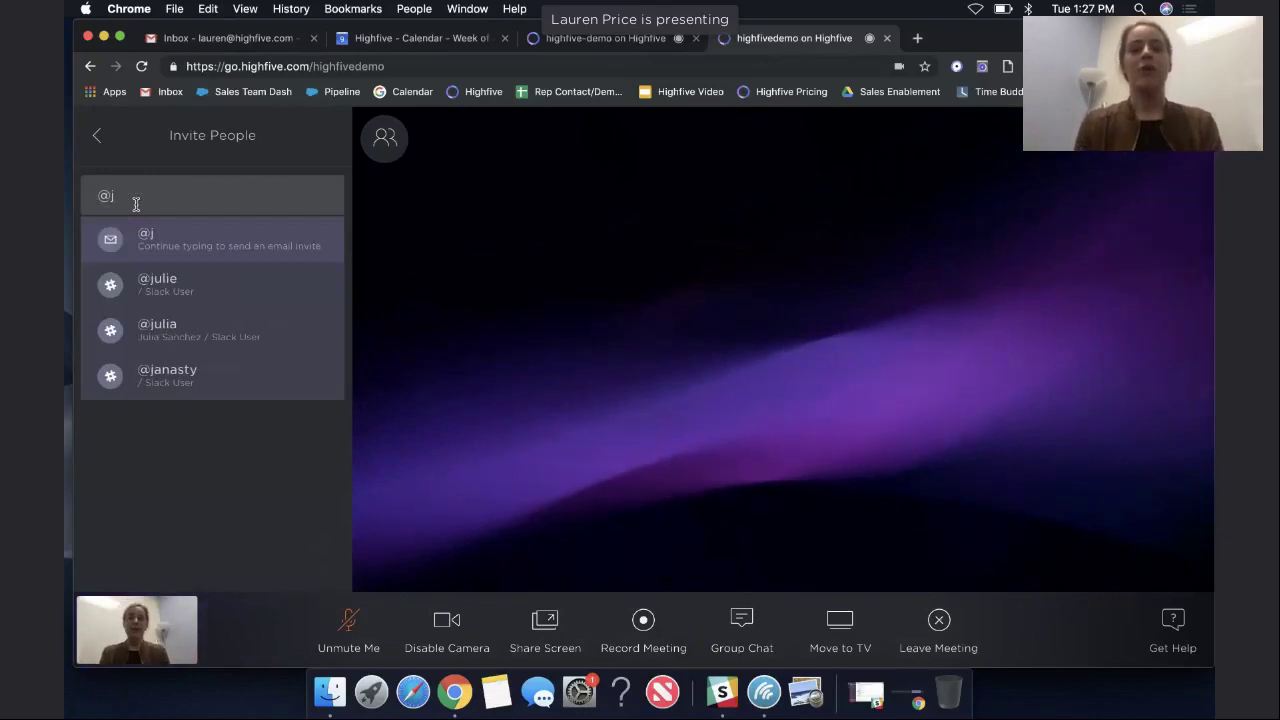
{"action": "type", "text": "ay"}
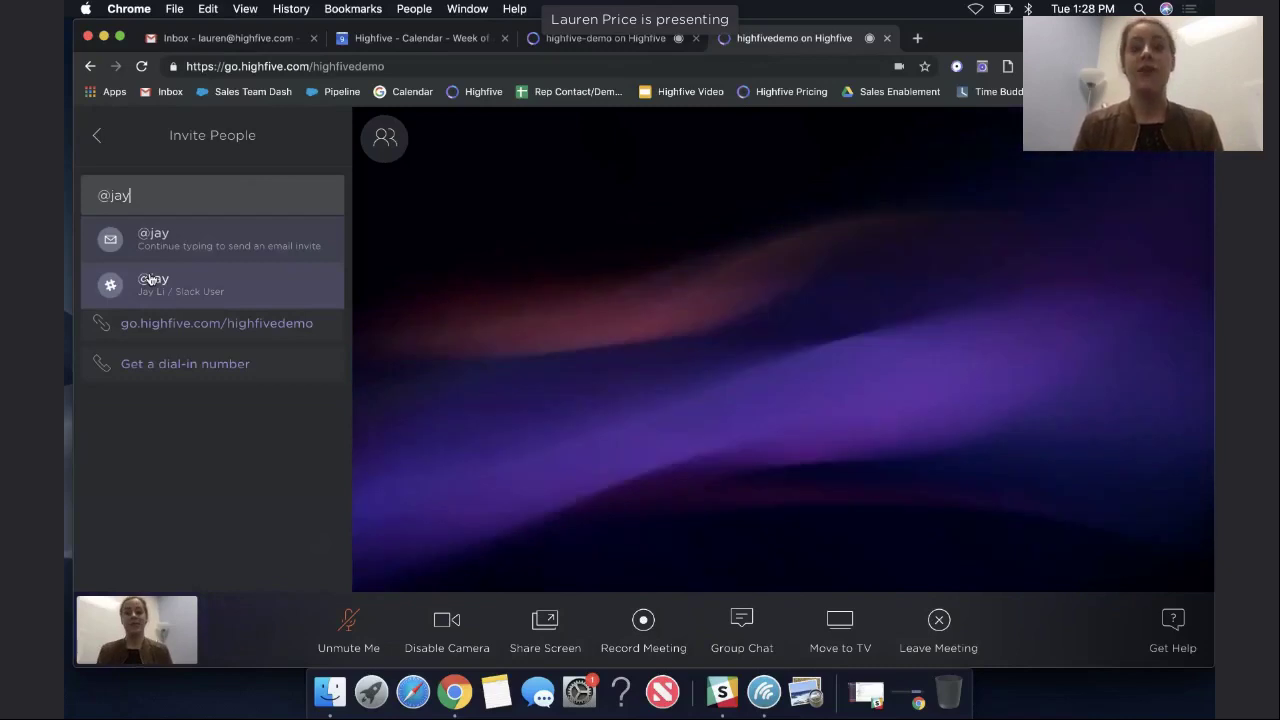
{"action": "left_click", "coordinate": [150, 279]}
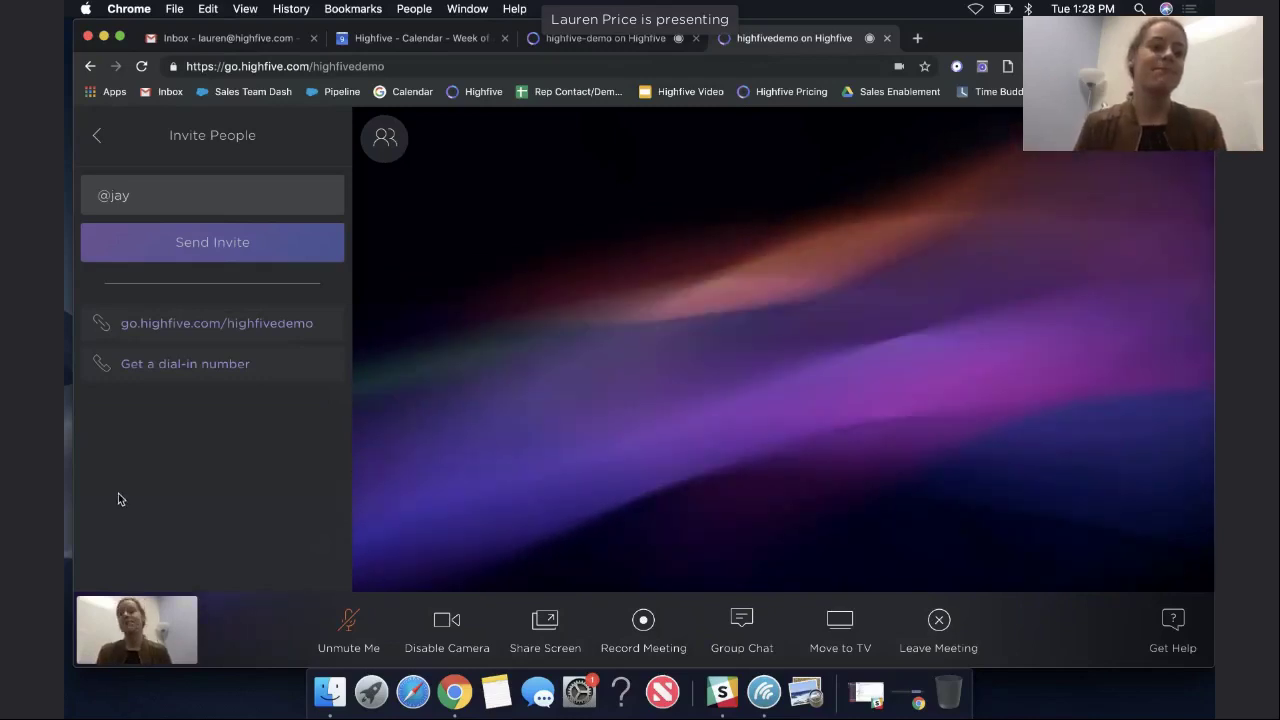
{"action": "left_click", "coordinate": [98, 148]}
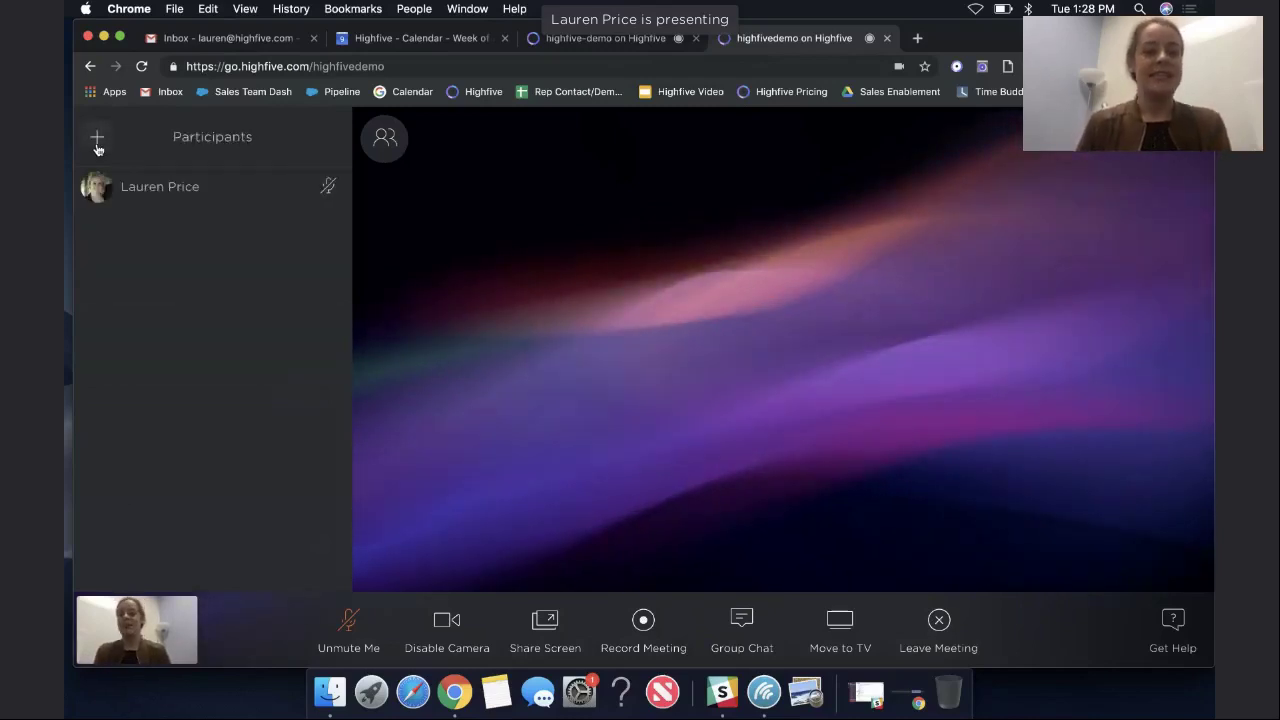
Collapse the participants list, open the Get Help support chat, then close it.
{"action": "left_click", "coordinate": [386, 150]}
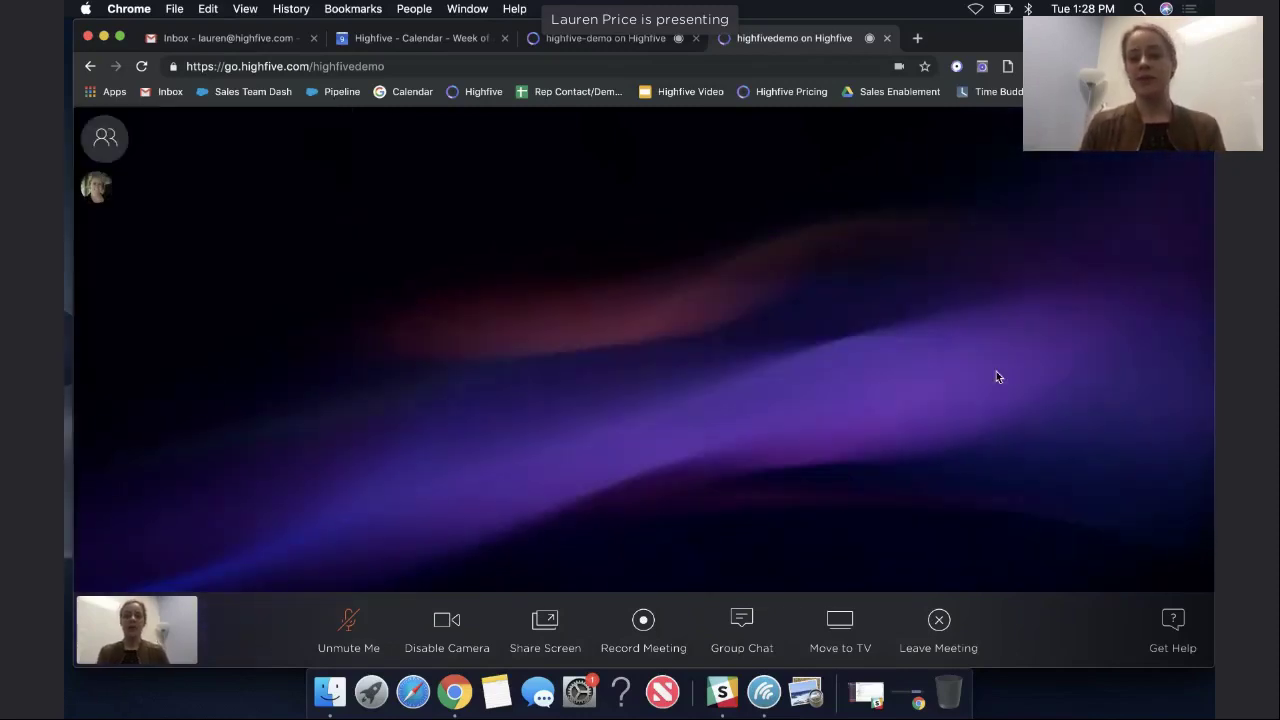
{"action": "left_click", "coordinate": [1178, 648]}
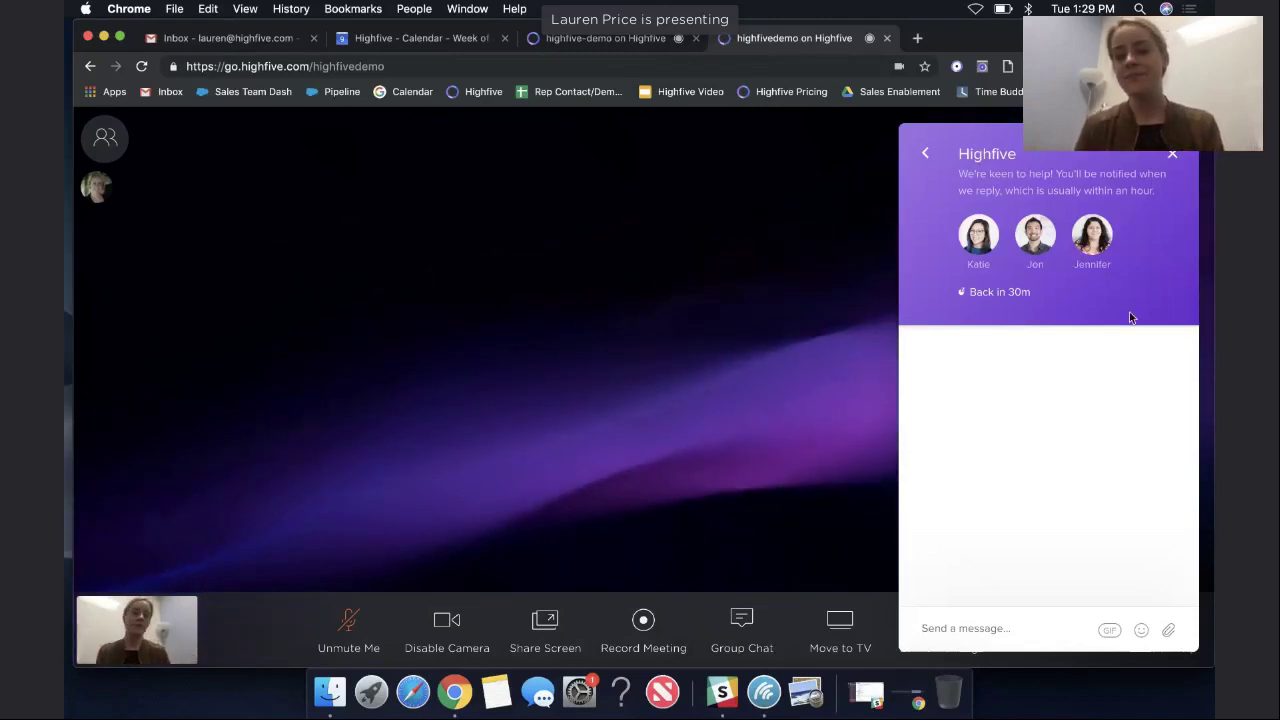
{"action": "left_click", "coordinate": [1171, 155]}
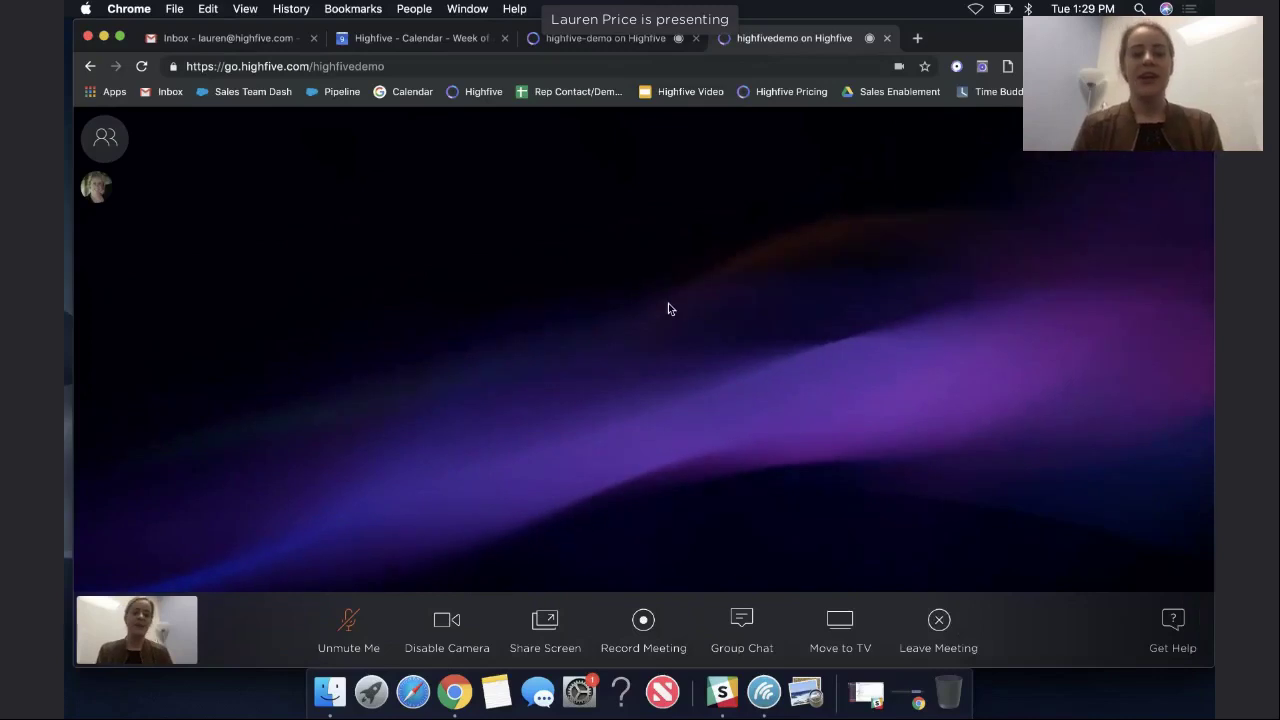